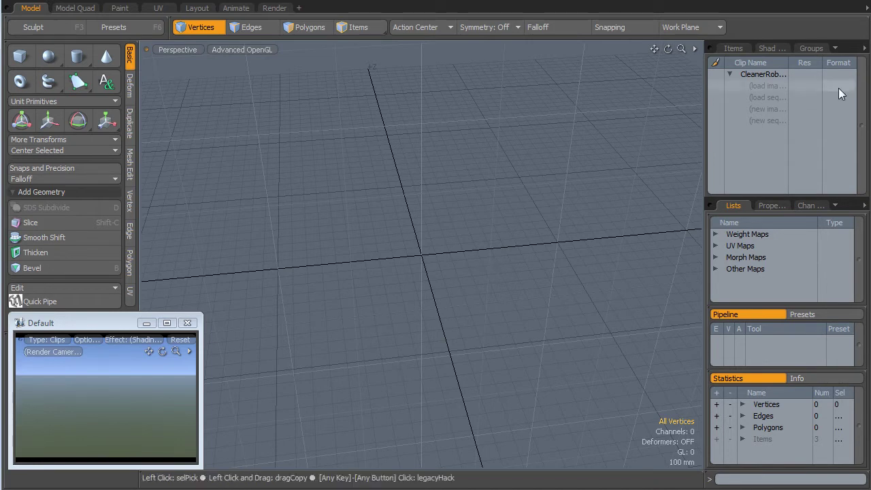
- Load the cleaner robot photo from the Cleaner Robot folder as a reference image clip, and return to the item list
left_click(767, 86)
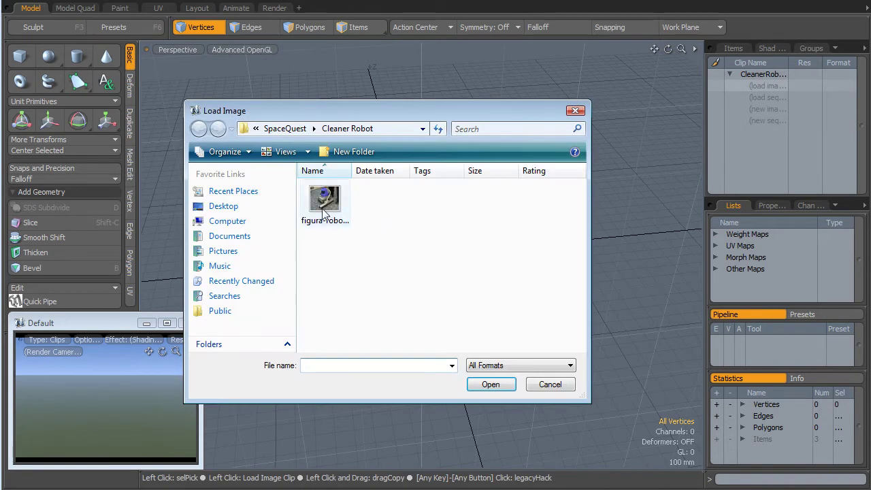
double_click(325, 205)
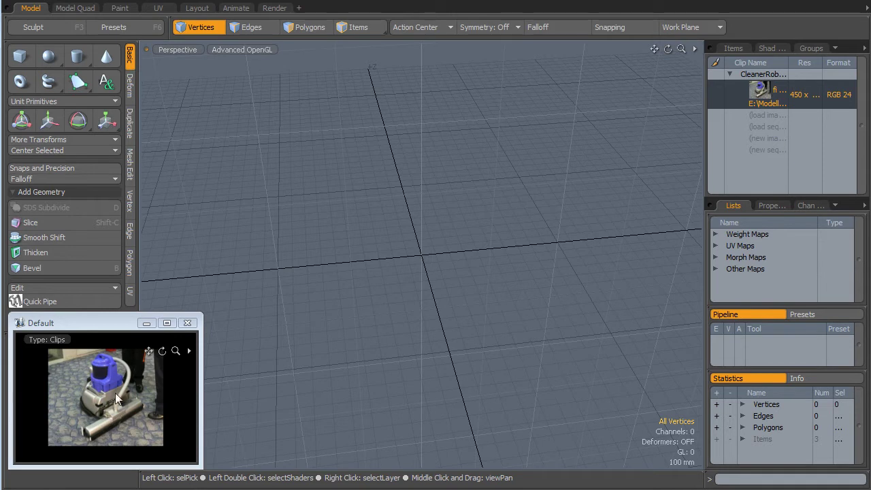
left_click(735, 49)
- Set the viewport to the Top view and enable grid snapping
left_click_drag(423, 243, 383, 291, "alt")
left_click(178, 49)
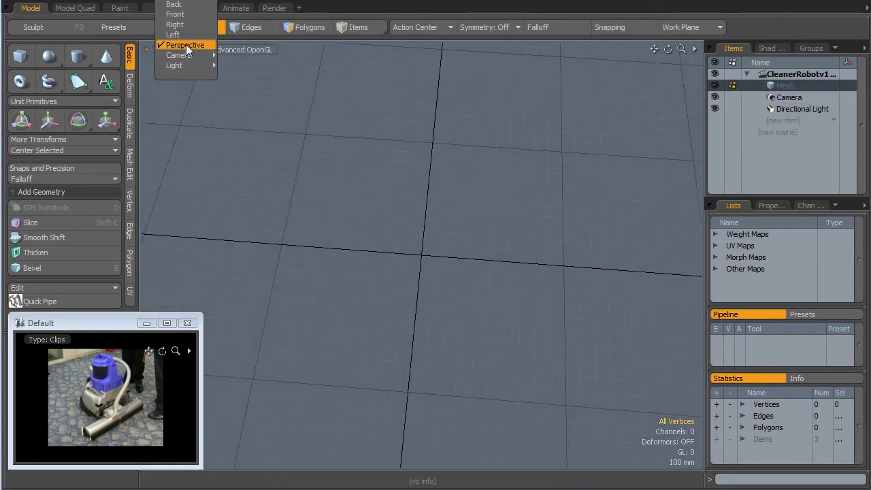
left_click(175, 0)
left_click_drag(530, 317, 535, 326, "alt")
left_click(641, 28)
left_click(637, 37)
key("alt")
left_click_drag(308, 308, 303, 300, "alt")
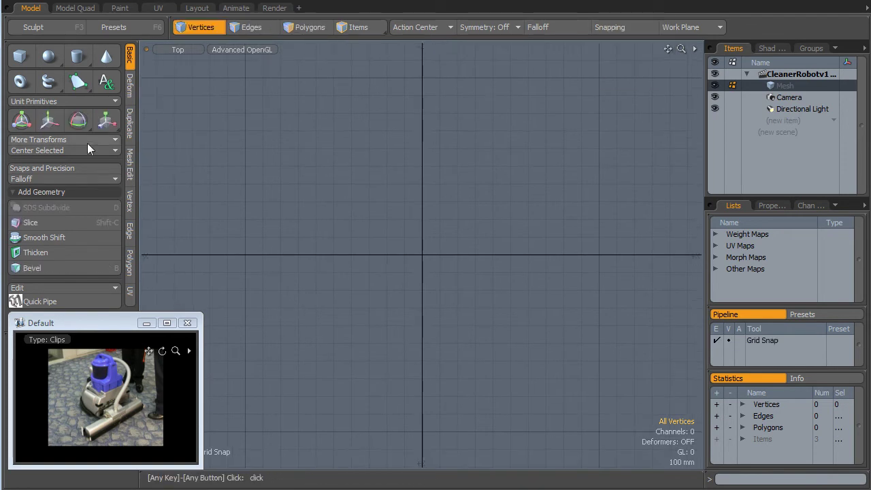
- Draw half of the body outline with the Pen tool: 1 m base, 800 mm side, two angled 447 mm edges, ending on the centre line
left_click(76, 83)
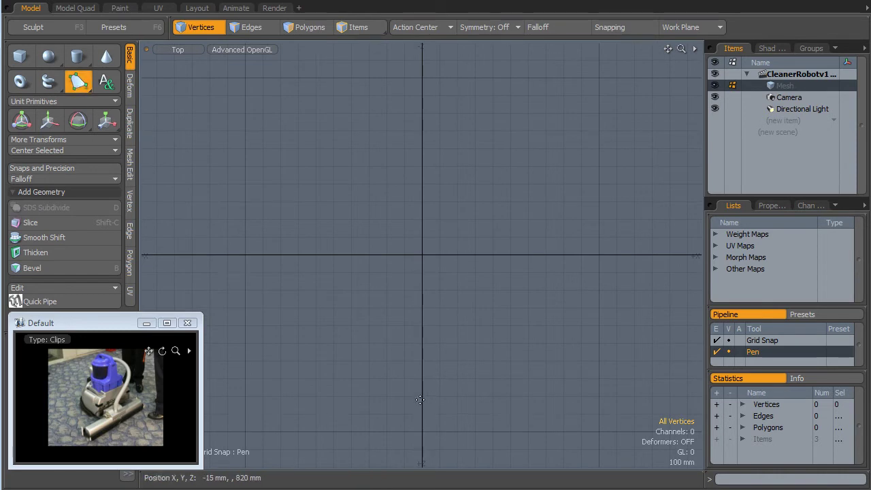
left_click(245, 396)
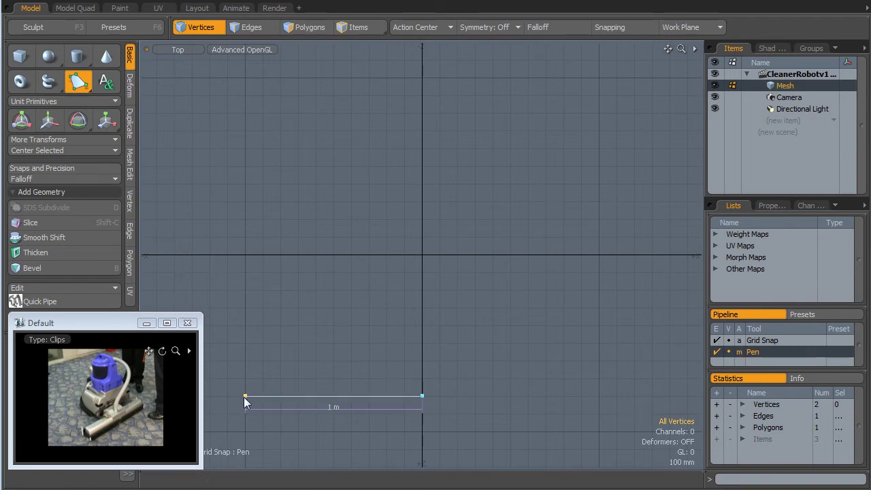
left_click(245, 254)
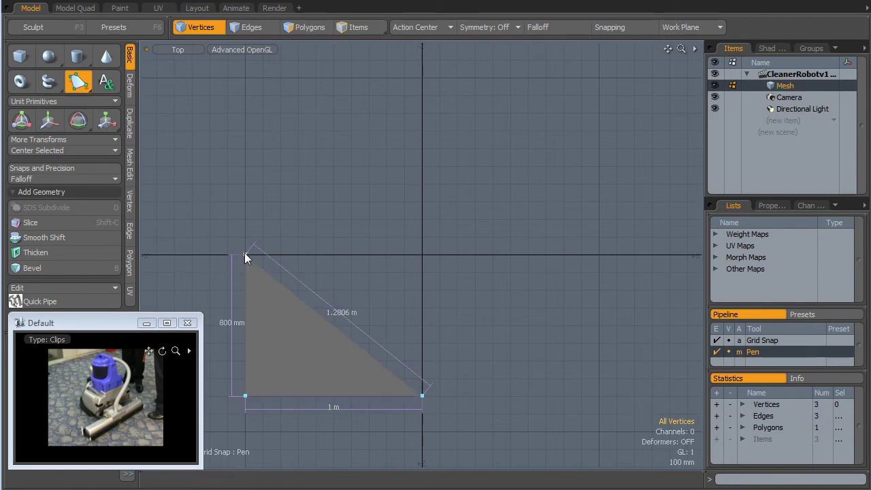
left_click(280, 182)
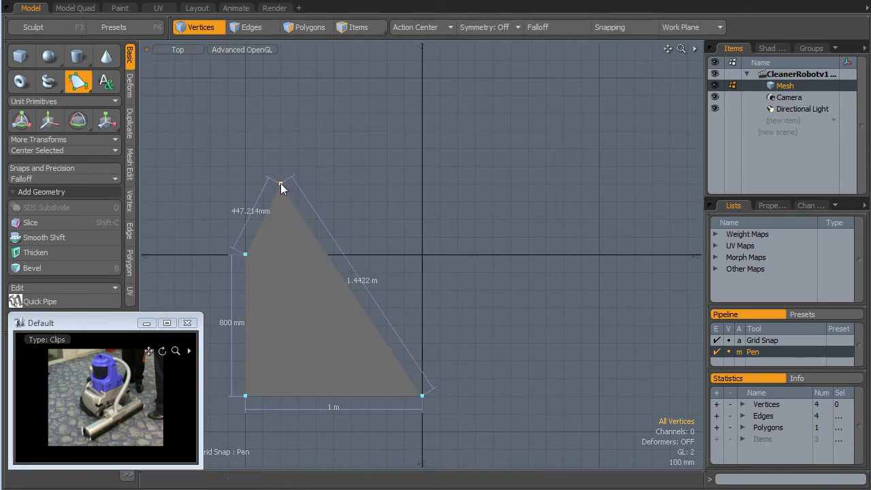
left_click(350, 146)
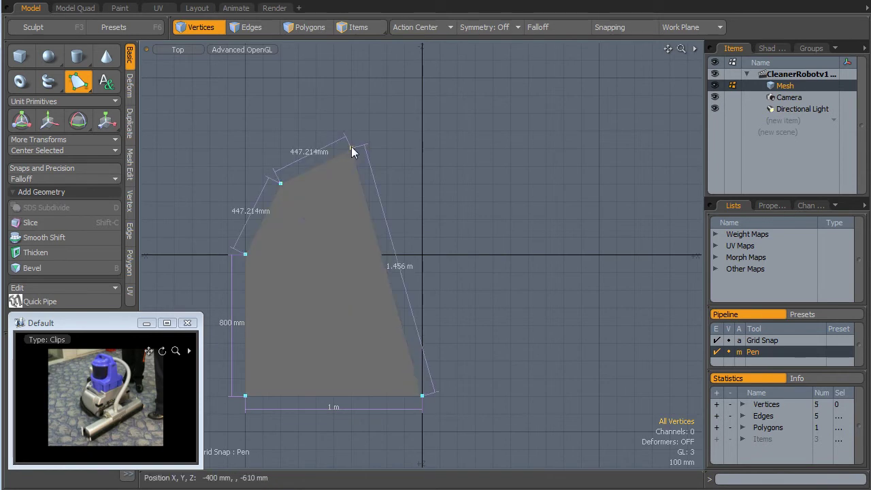
left_click(422, 131)
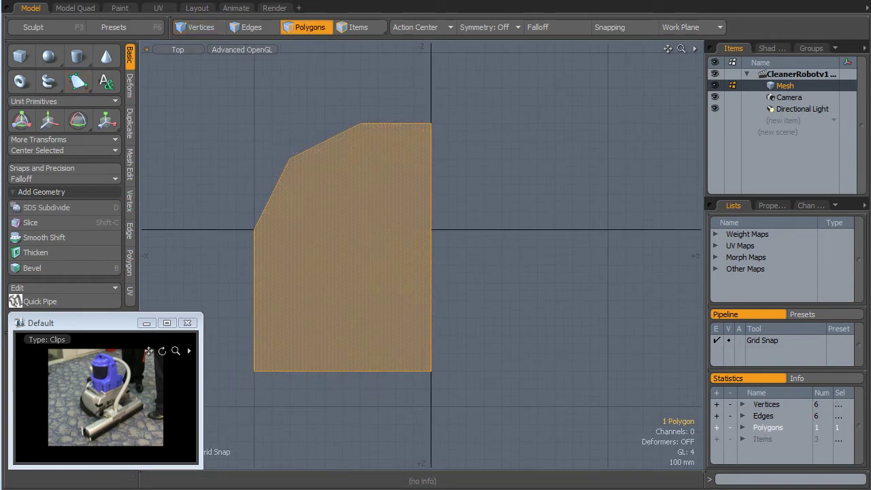
- Mirror the half-outline polygon across the vertical centre line to complete the body outline
left_click(116, 0)
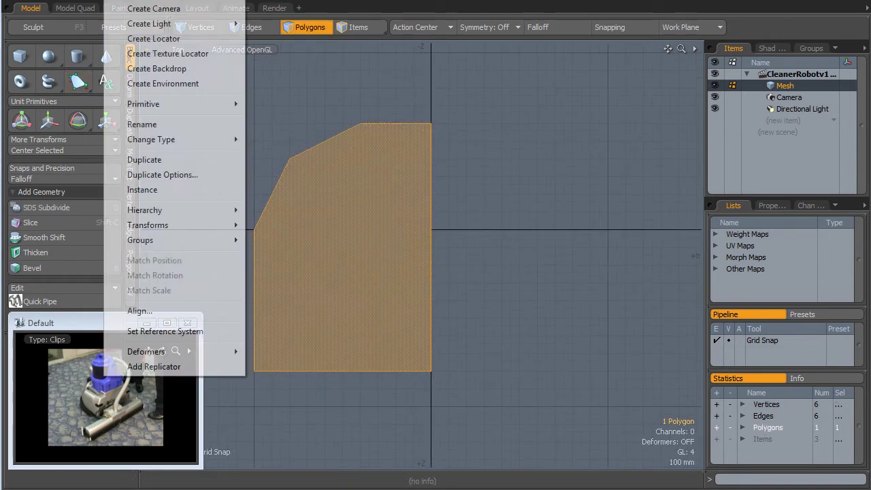
mouse_move(150, 0)
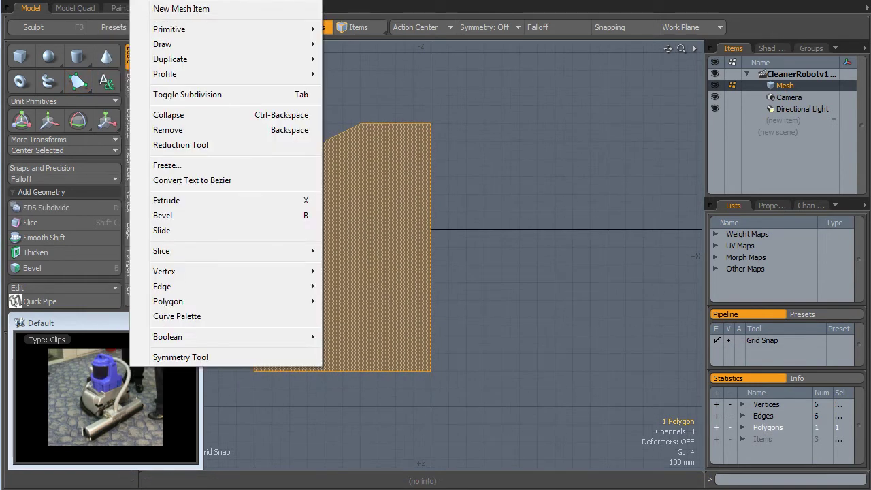
mouse_move(262, 60)
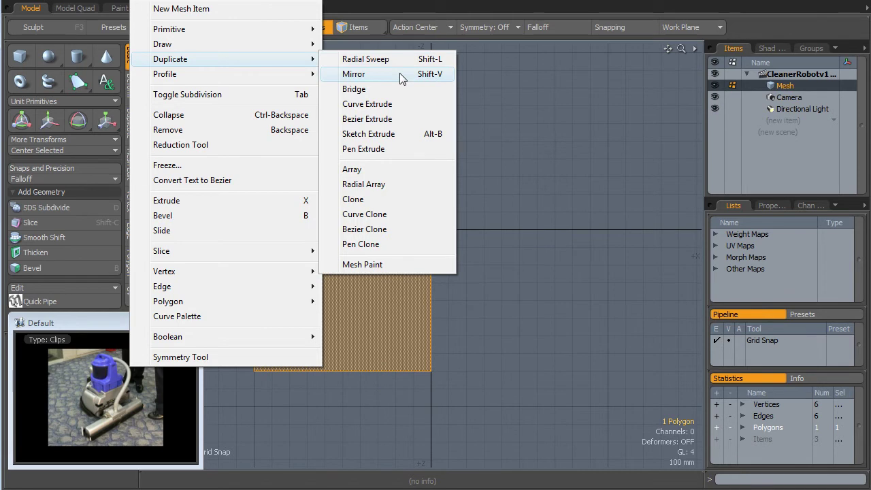
left_click(399, 73)
left_click(431, 71)
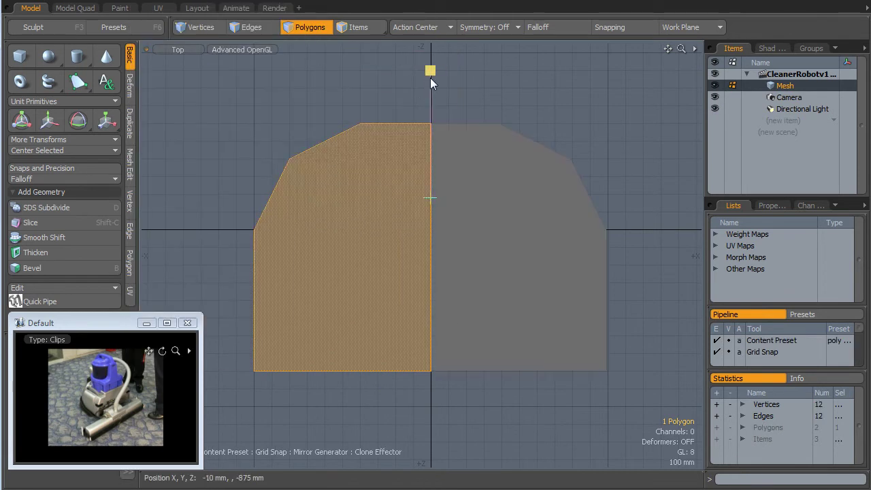
key("space")
left_click(576, 111)
- Bevel the single body outline polygon 1 m upward to form a solid block
scroll(490, 323, "up", 4)
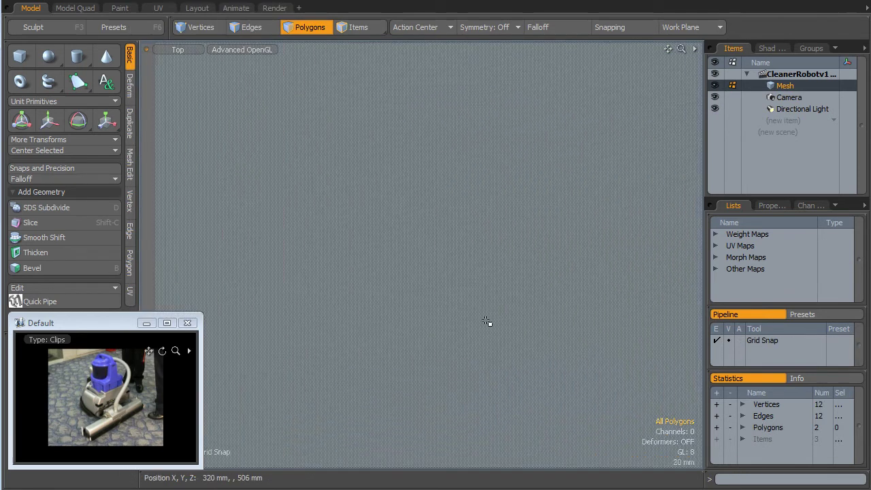
scroll(446, 334, "down", 6)
left_click_drag(434, 351, 446, 326, "alt")
left_click_drag(446, 326, 450, 306, "alt")
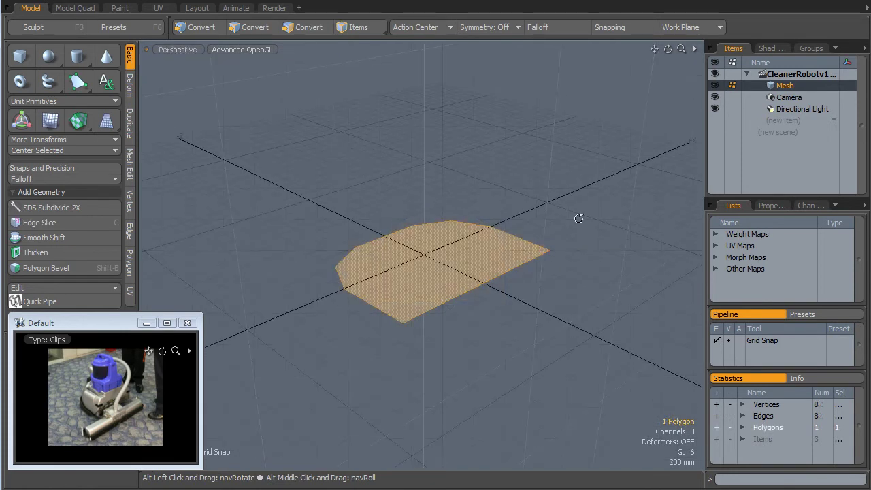
left_click_drag(579, 218, 577, 235, "alt")
key("b")
left_click(465, 257)
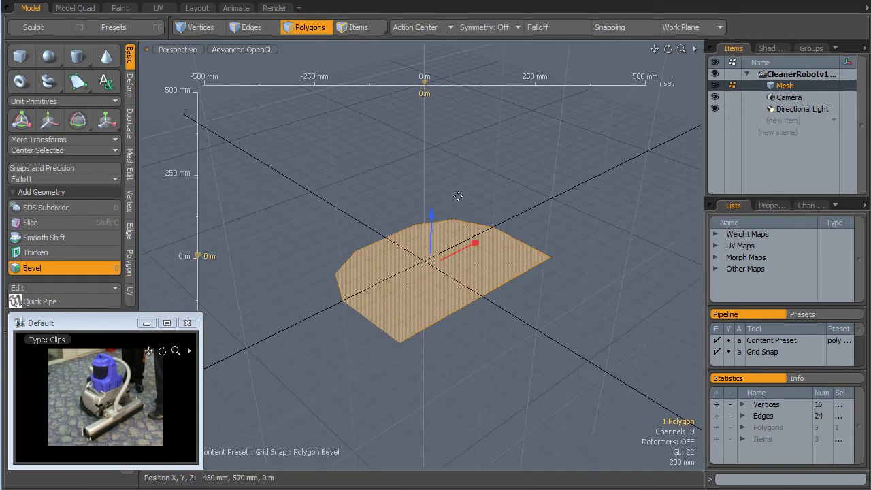
left_click_drag(432, 224, 431, 140)
left_click_drag(442, 292, 464, 115, "alt")
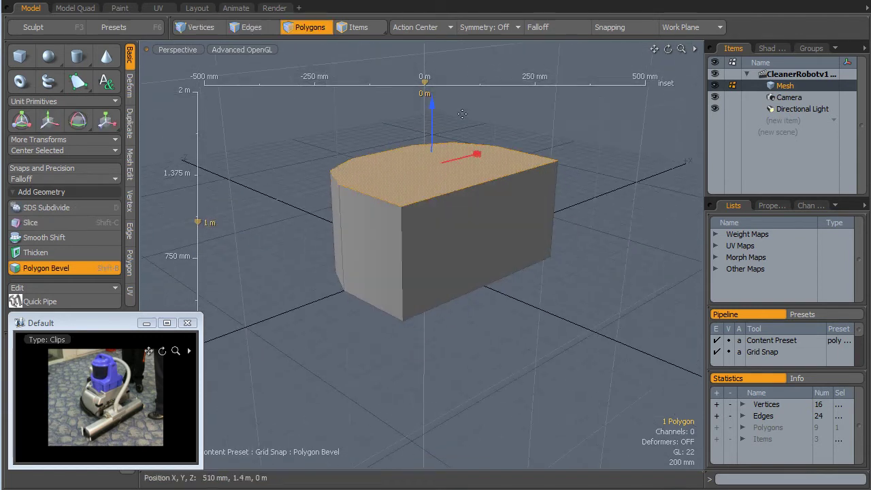
left_click_drag(535, 194, 482, 268, "alt")
key("space")
left_click(633, 246)
left_click_drag(634, 247, 468, 247, "alt")
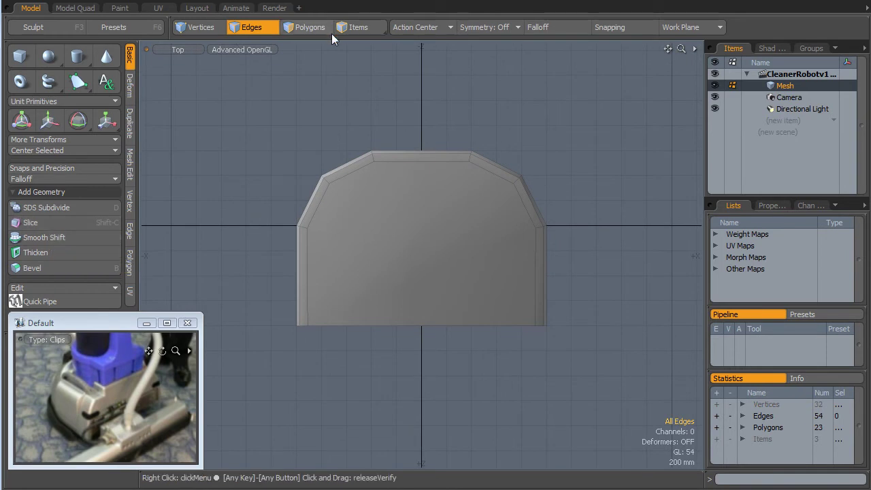
- Slice the block's top face lengthwise with two grid-snapped parallel cuts through the ends of its short straight edge
left_click(304, 27)
left_click(424, 268)
left_click(44, 222)
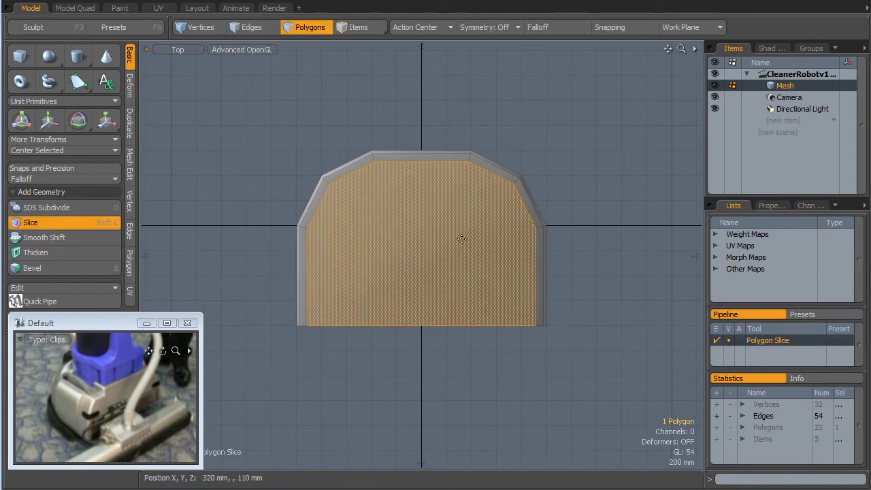
left_click(643, 30)
left_click(633, 42)
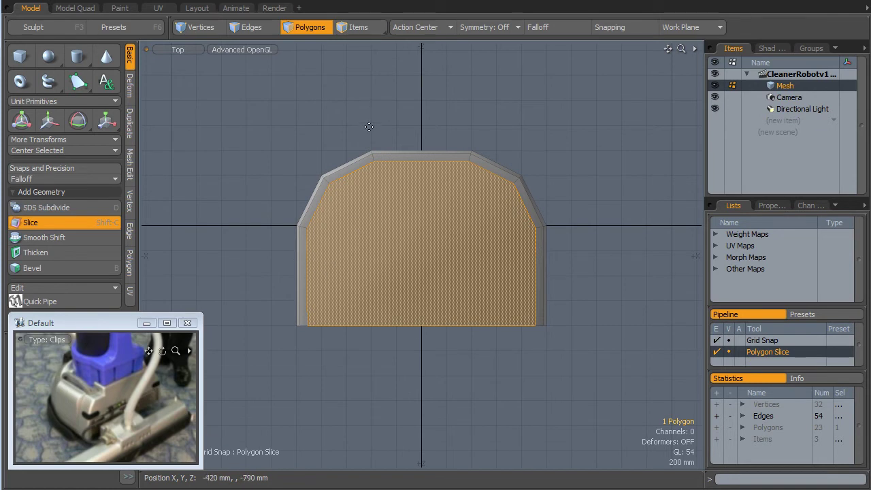
left_click_drag(371, 99, 371, 425)
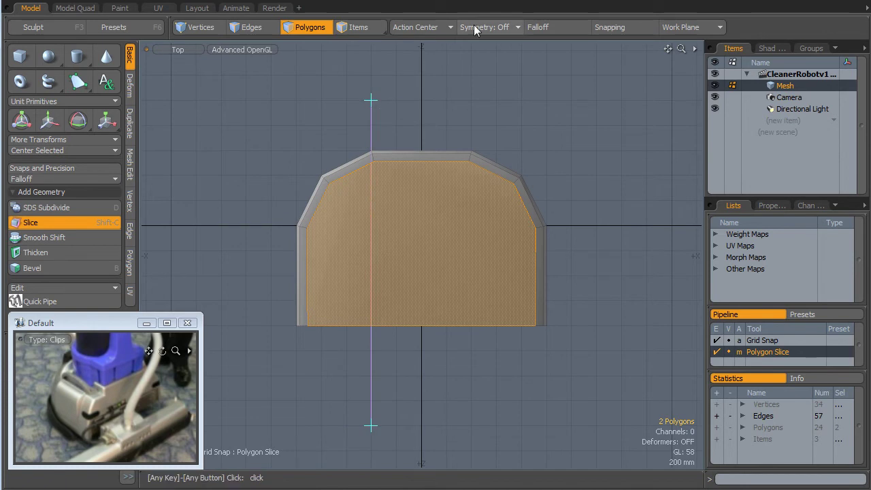
left_click_drag(471, 100, 471, 401, "shift")
left_click(432, 36)
left_click(353, 106)
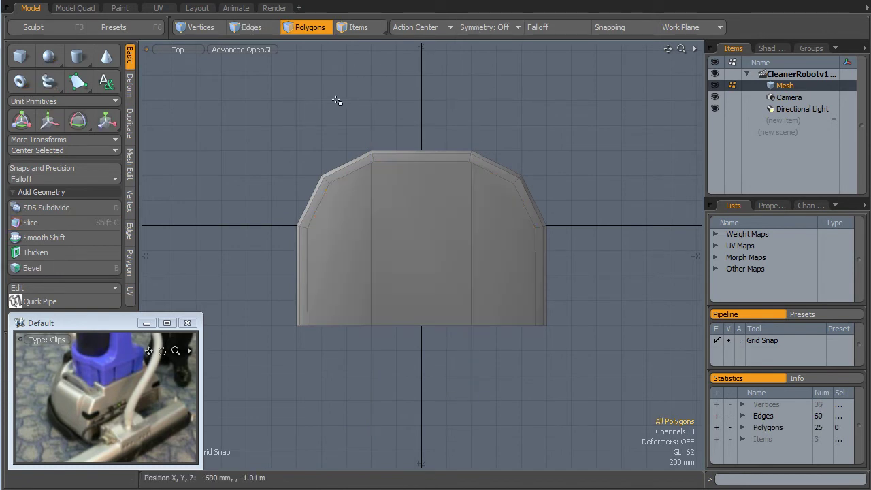
- Bevel the two narrow rectangular faces beside the raised centre section downward through the full depth of the body
left_click(188, 48)
left_click(186, 106)
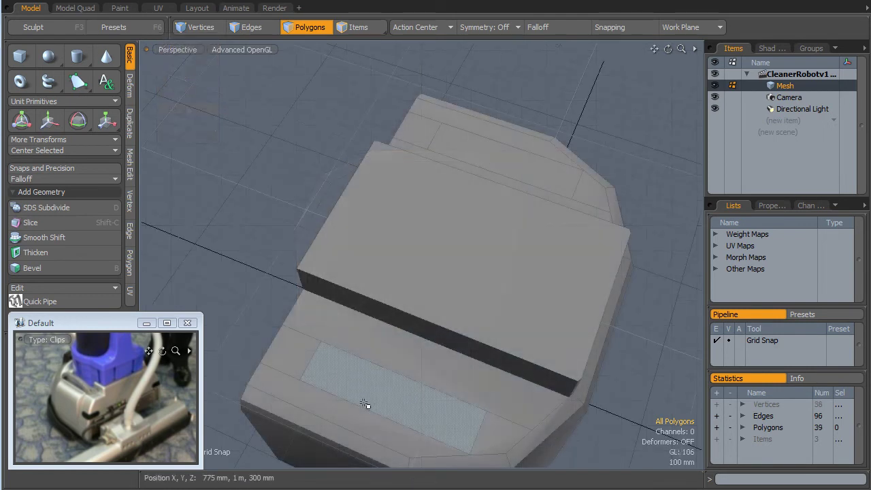
left_click(365, 404)
left_click(506, 164, "shift")
key("b")
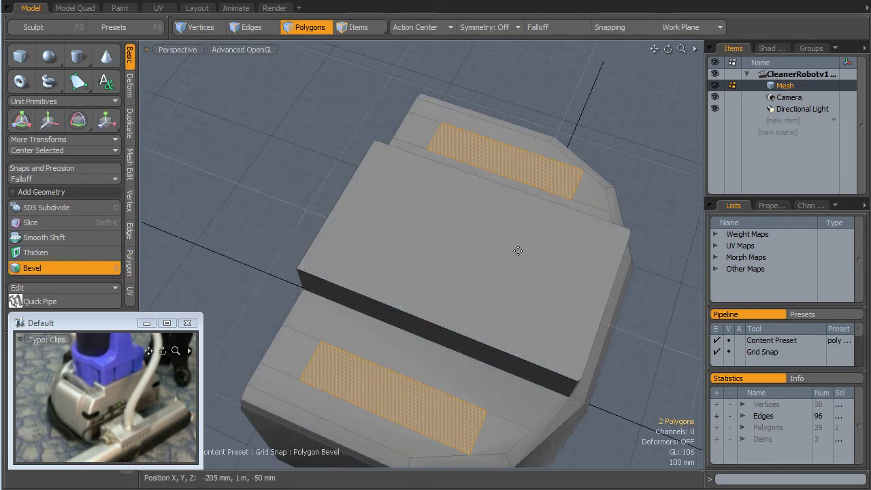
left_click_drag(531, 305, 507, 238, "alt+shift")
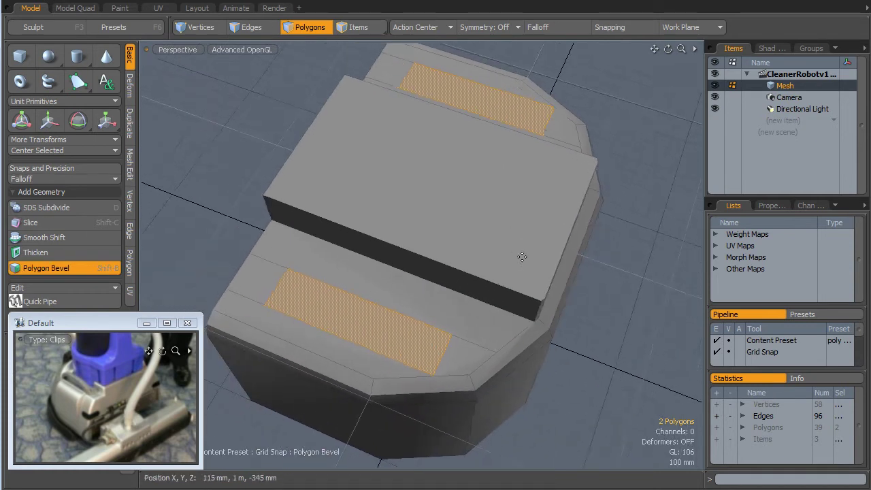
scroll(518, 250, "down", 6)
left_click(603, 308)
left_click_drag(603, 308, 597, 200, "alt")
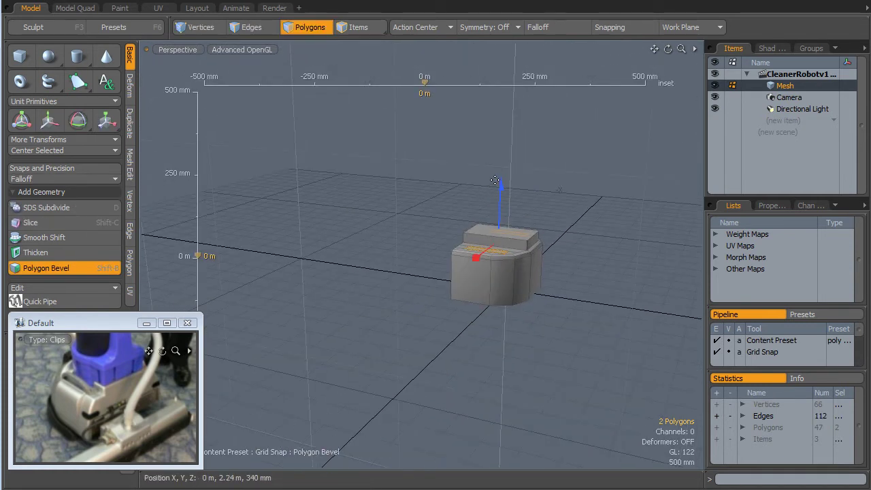
left_click_drag(560, 307, 590, 341, "alt")
key("space")
left_click(603, 290)
- Delete the floor polygons of both side recesses to make them open slots through the body
scroll(578, 234, "up", 6)
scroll(579, 234, "down", 5)
left_click_drag(496, 302, 436, 314, "alt")
left_click(397, 320)
key("Delete")
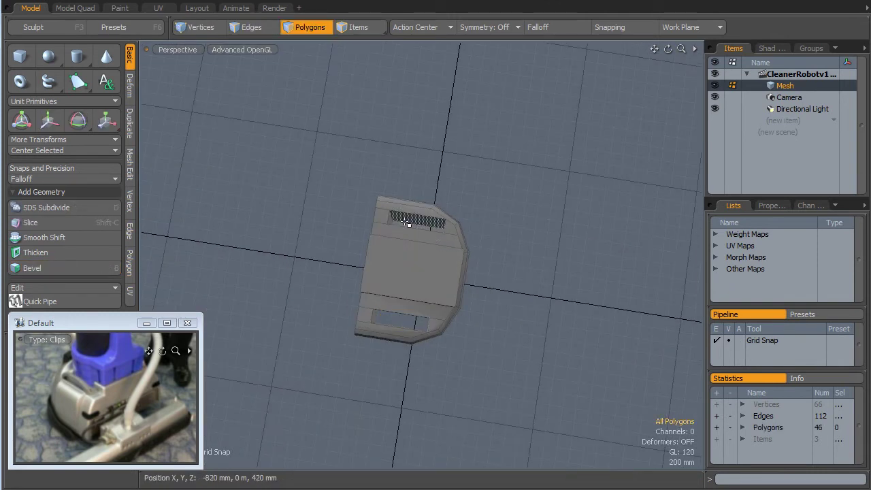
left_click(407, 229)
key("Delete")
- Bevel the rectangular face beside the cylinder 500 mm upward into a tall block
left_click_drag(505, 338, 478, 227, "alt")
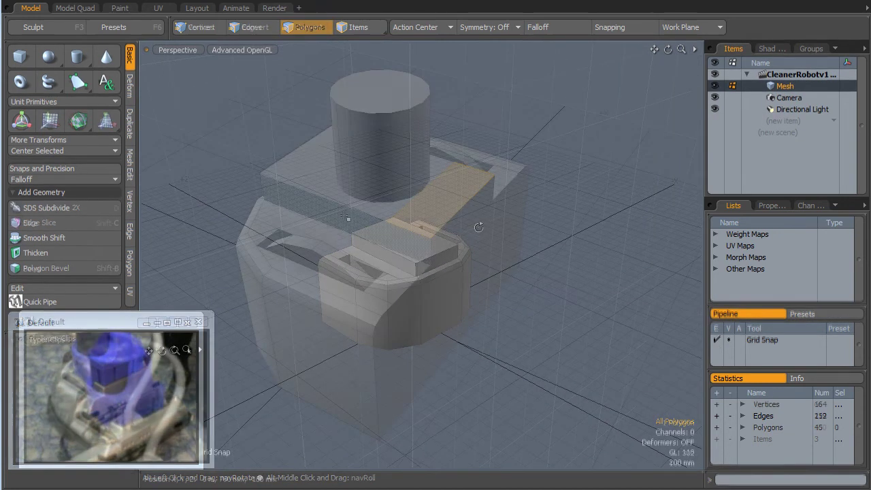
key("b")
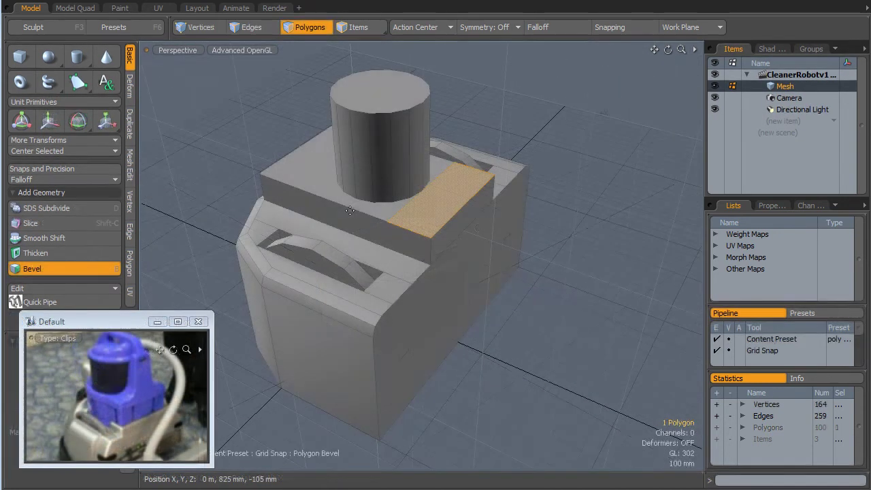
left_click(584, 274)
left_click_drag(588, 265, 597, 204)
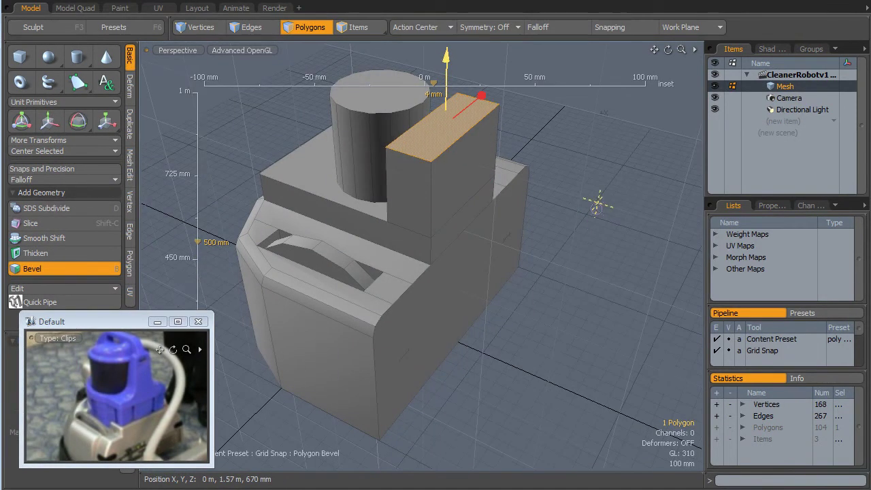
key("space")
left_click(604, 259)
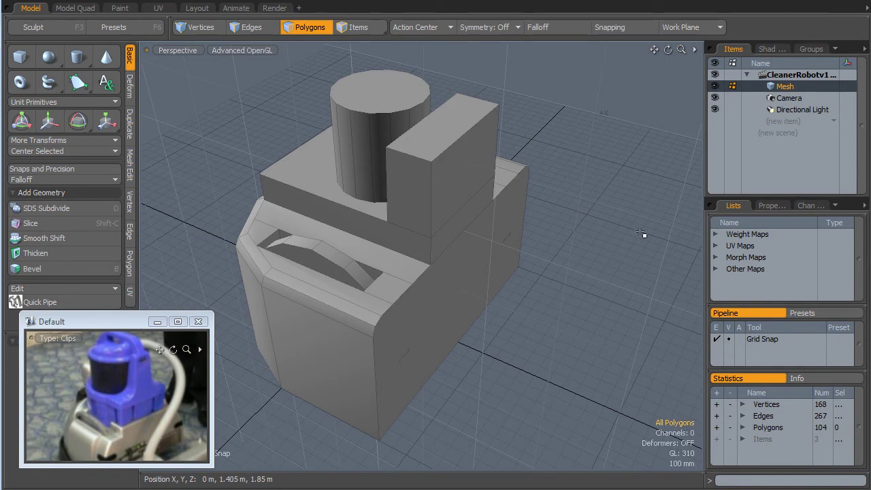
- Edge-bevel the two short top edges of the tall block beside the cylinder
left_click_drag(645, 230, 394, 163, "alt")
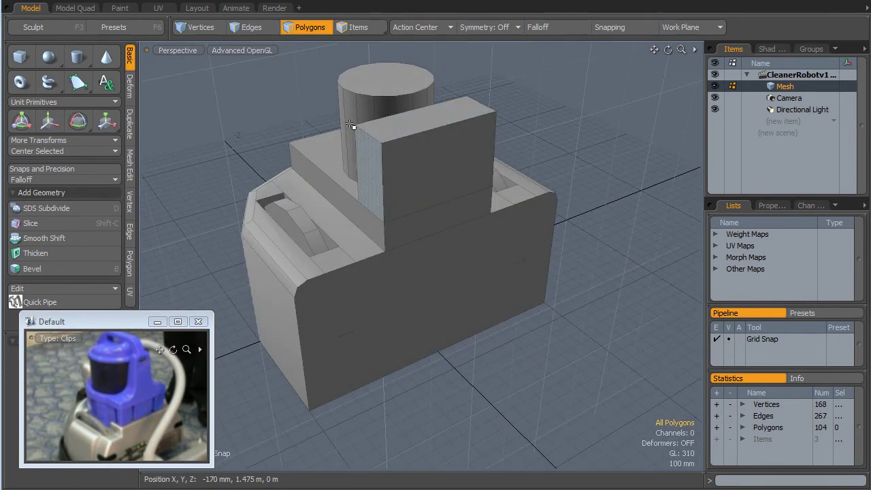
left_click(243, 30)
left_click(377, 139)
left_click_drag(507, 144, 388, 184, "alt")
left_click(443, 175, "shift")
left_click_drag(425, 292, 480, 256, "alt")
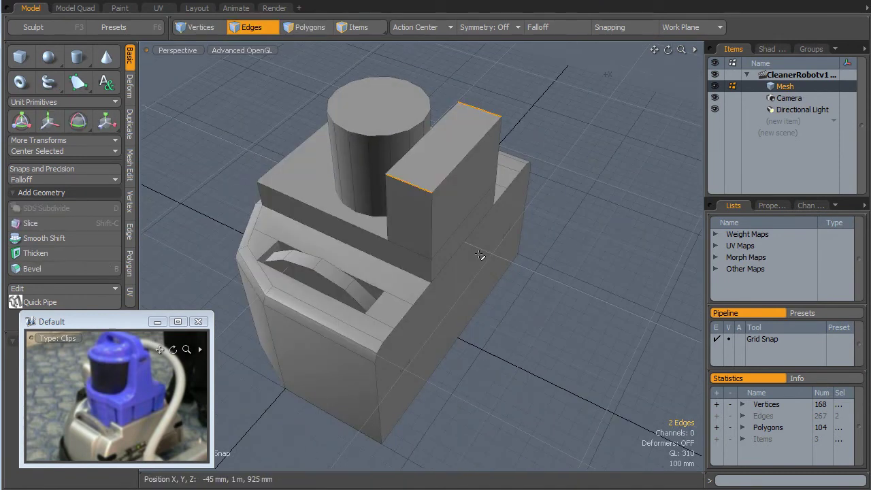
key("b")
left_click_drag(539, 246, 579, 278, "alt")
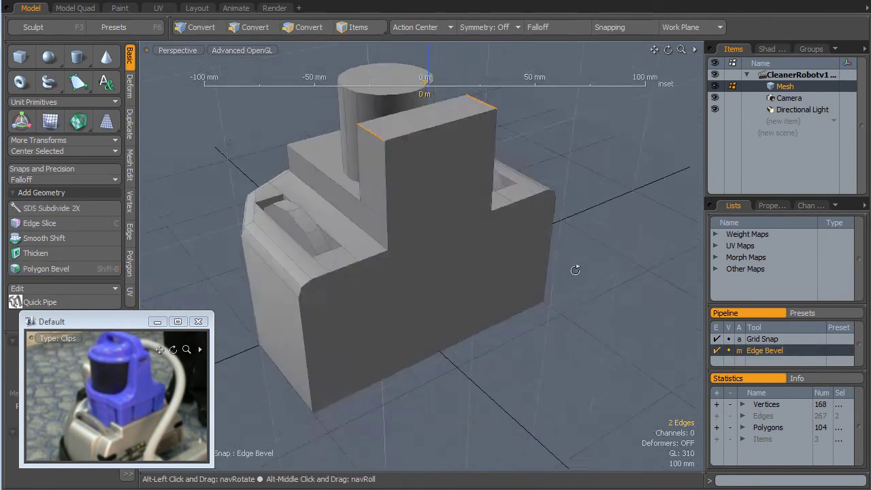
left_click_drag(476, 127, 500, 283, "alt+shift")
left_click_drag(522, 419, 543, 396)
key("q")
left_click(595, 193)
- Examine the cylinder cap, the raised block and the body's front rim from several angles
left_click_drag(679, 317, 496, 216, "alt")
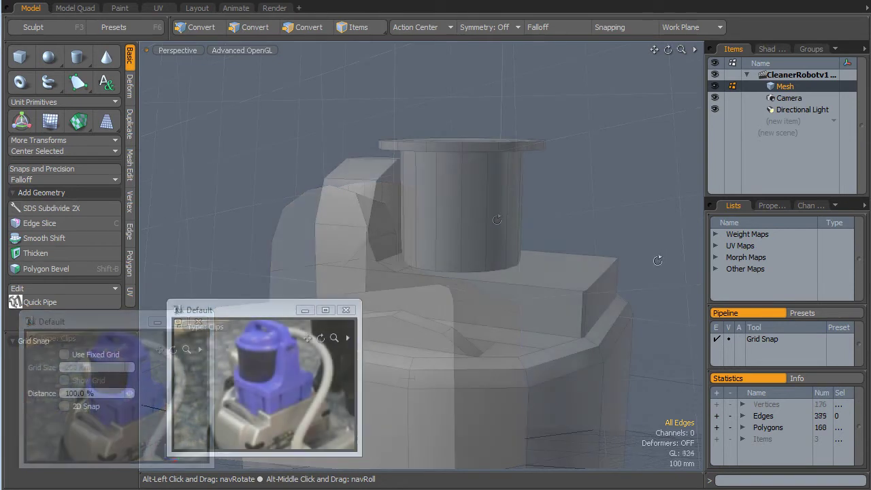
left_click_drag(657, 261, 599, 299, "alt")
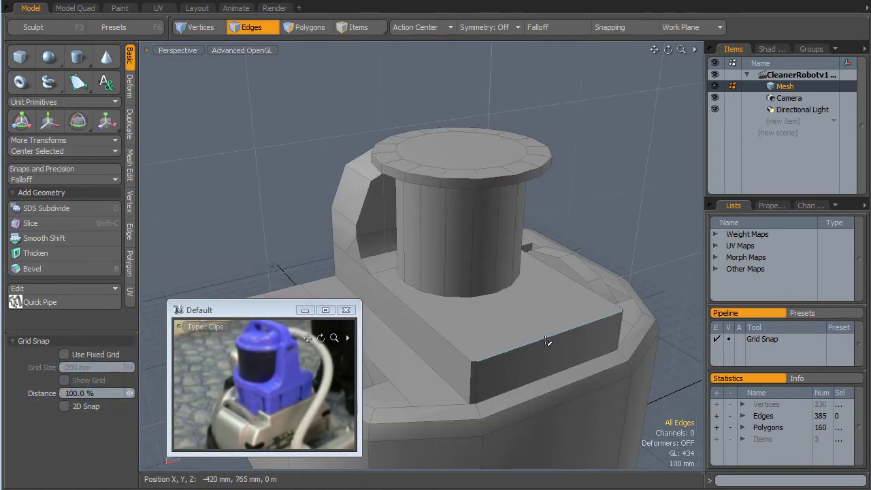
left_click_drag(546, 340, 607, 315, "alt")
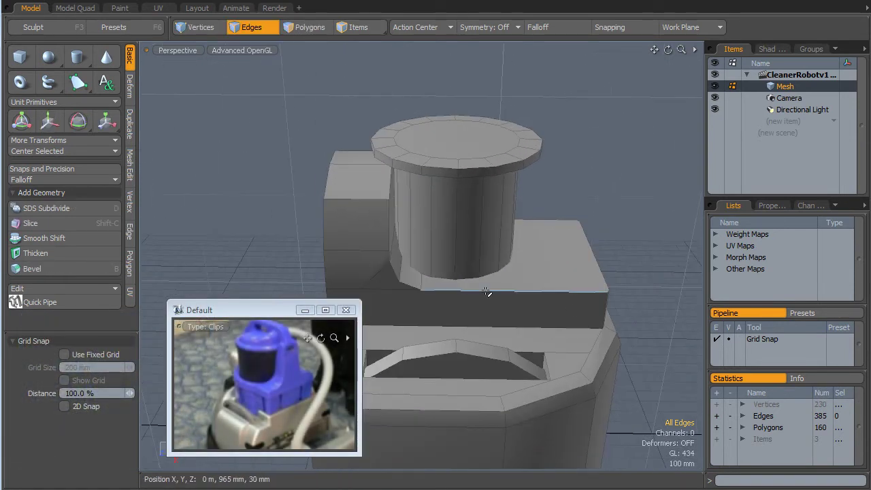
scroll(487, 284, "down", 5)
scroll(487, 284, "up", 4)
left_click_drag(487, 285, 524, 300, "alt")
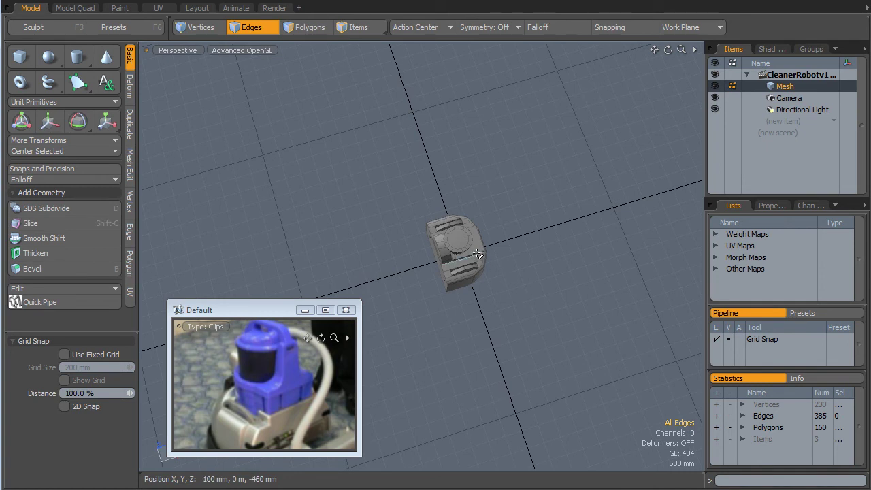
left_click(478, 253)
left_click_drag(479, 253, 581, 246, "alt")
scroll(509, 249, "up", 3)
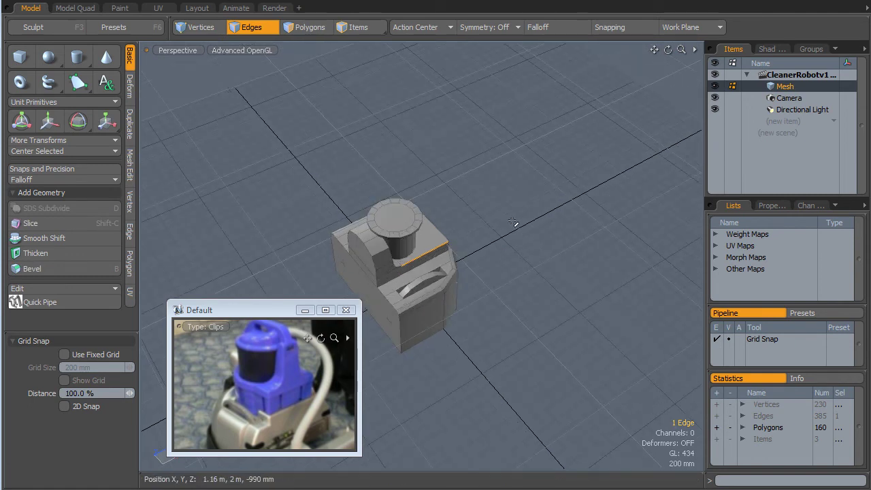
scroll(499, 250, "up", 1)
left_click_drag(496, 279, 457, 261, "alt")
left_click(556, 280)
left_click_drag(556, 280, 510, 272, "alt")
scroll(575, 280, "up", 2)
scroll(575, 280, "up", 2)
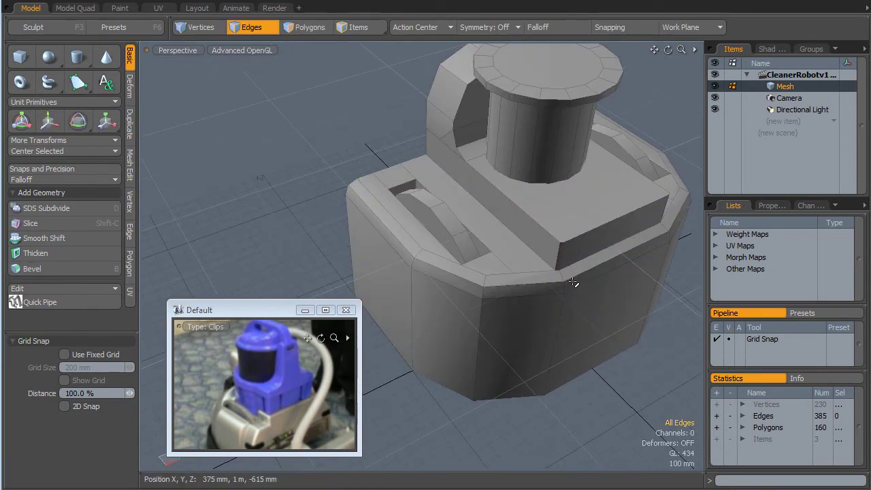
- Select the bevelled rim polygons running around the body's front top edge from one side to the other
left_click_drag(382, 288, 609, 286)
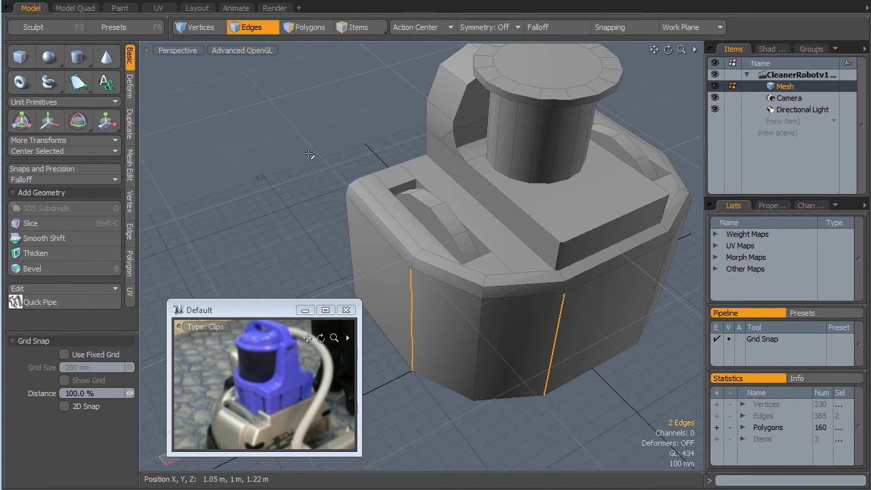
left_click(311, 25)
mouse_move(395, 220)
left_mouse_down()
mouse_move(391, 243)
mouse_move(476, 278)
mouse_move(533, 290)
mouse_move(602, 270)
left_mouse_up()
left_click_drag(642, 342, 463, 266, "alt")
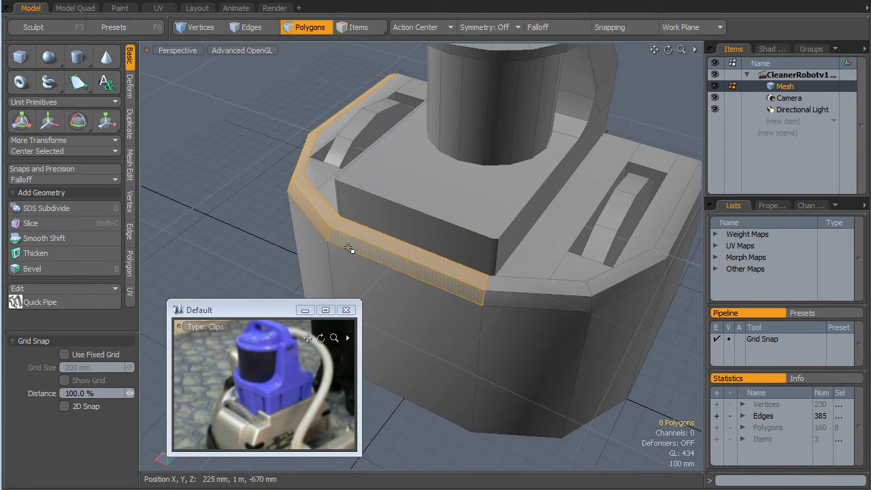
mouse_move(534, 302)
left_mouse_down("shift")
mouse_move(545, 287)
mouse_move(626, 286)
mouse_move(694, 219)
mouse_move(685, 218)
left_mouse_up("shift")
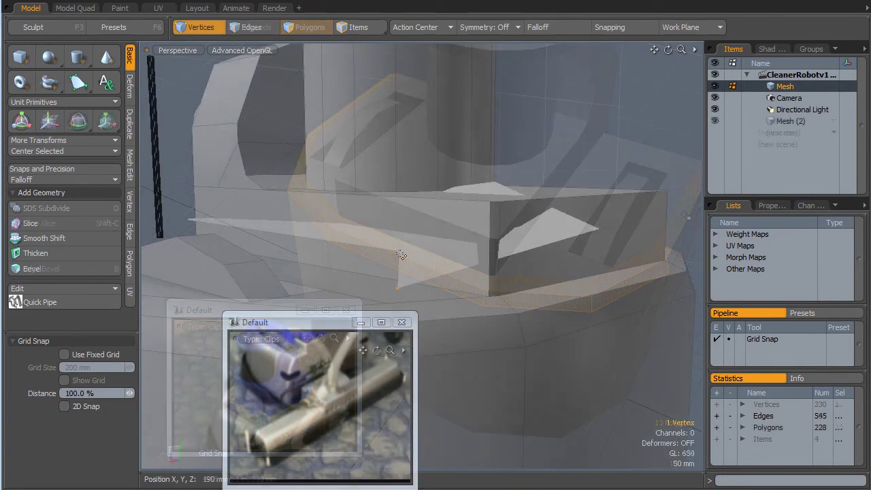
- Vertex-bevel the inner corner of the light strip polygon on the raised block's side wall
left_click(400, 254)
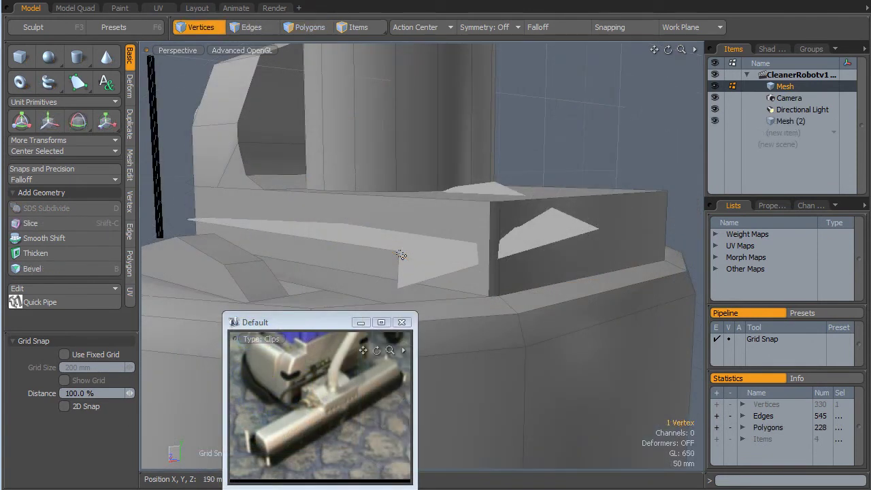
left_click_drag(401, 255, 412, 294, "alt")
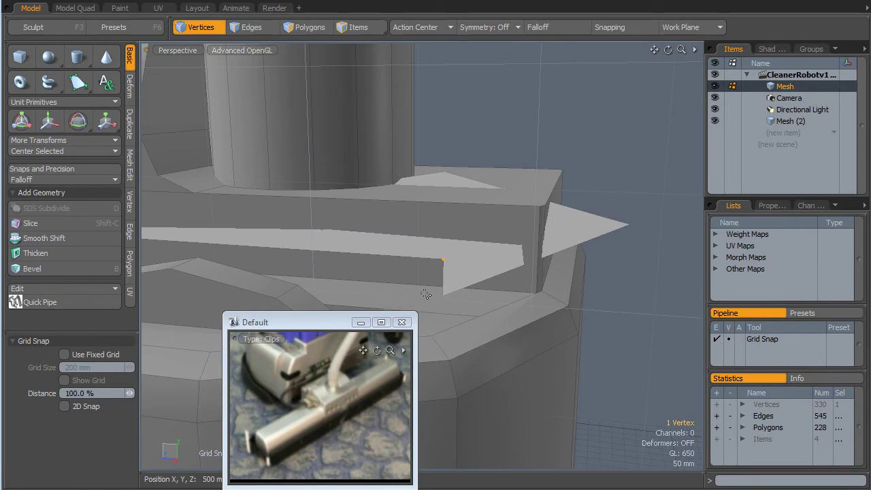
key("b")
left_click_drag(463, 235, 504, 234, "ctrl")
key("Escape")
key("Escape")
- Move the light strip polygon from the raised block's side into Mesh (2) by cutting and pasting it
left_click(311, 354, "alt")
left_click_drag(314, 323, 115, 313)
left_click_drag(317, 299, 335, 313, "alt")
left_click_drag(335, 313, 419, 349, "alt+shift")
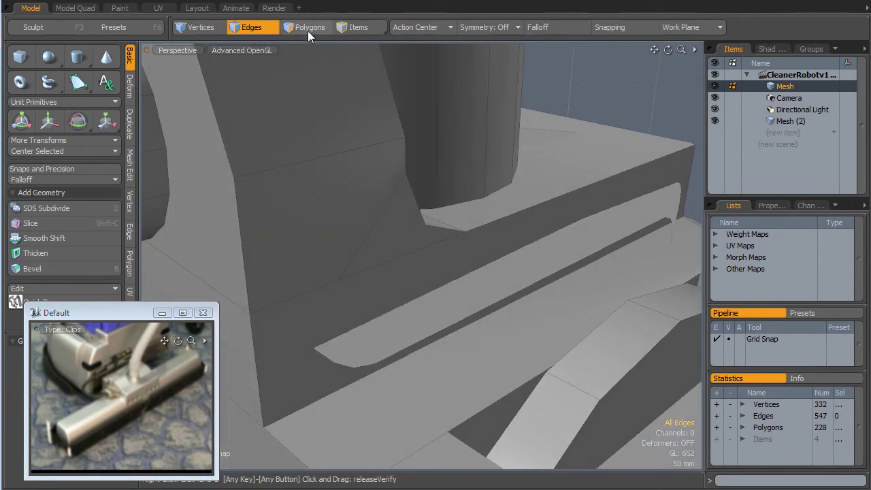
left_click(307, 34)
left_click(428, 328)
left_click_drag(428, 328, 538, 309, "alt")
key("Delete")
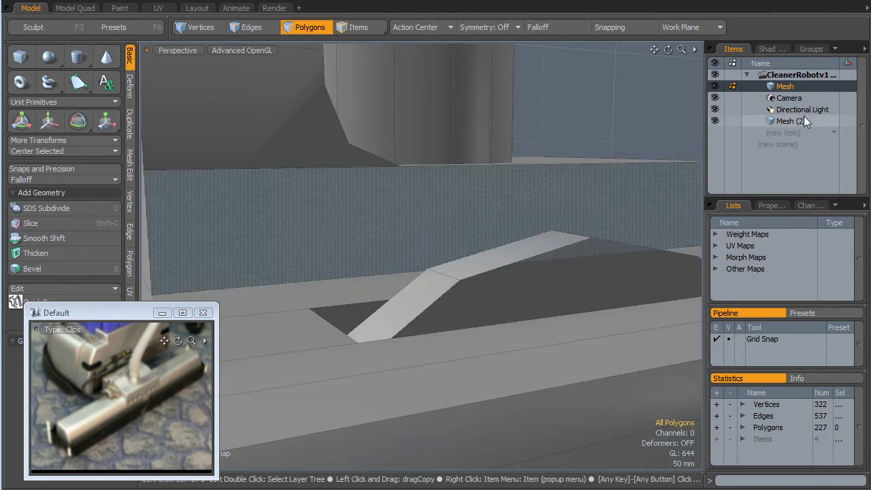
left_click(791, 120)
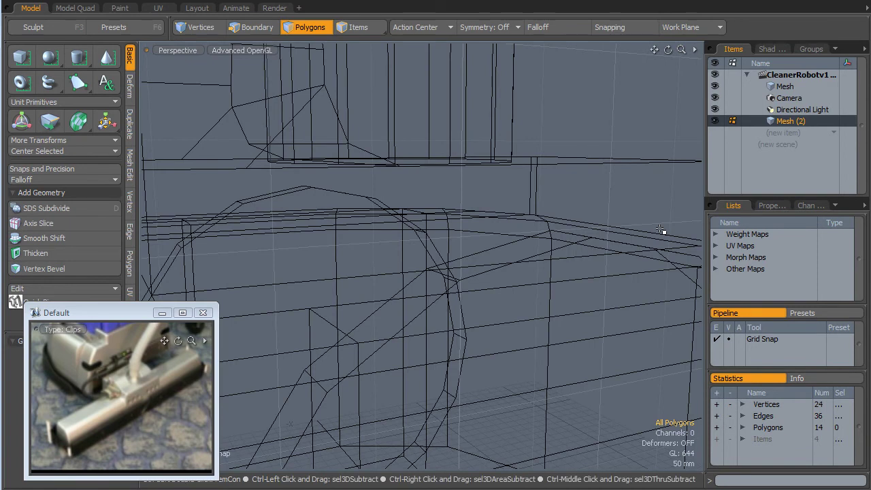
key("ctrl+v")
- Hide the original Mesh item to isolate the pasted polygon
left_click_drag(502, 273, 602, 300, "alt")
left_click(715, 86)
left_click_drag(626, 334, 606, 319, "alt")
- Build a Quick Pipe along the pasted polygon's lower edge and bent ends, leaving out its three straight outer edges
left_click(251, 27)
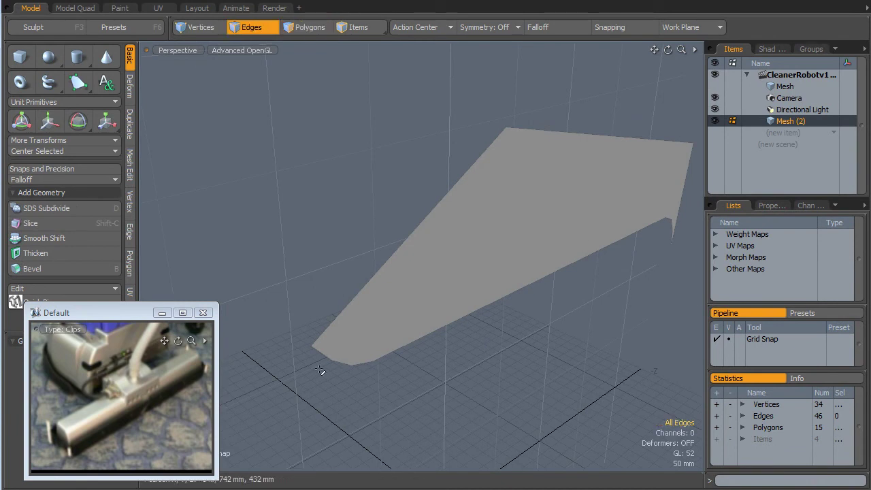
double_click(323, 354)
key("ctrl")
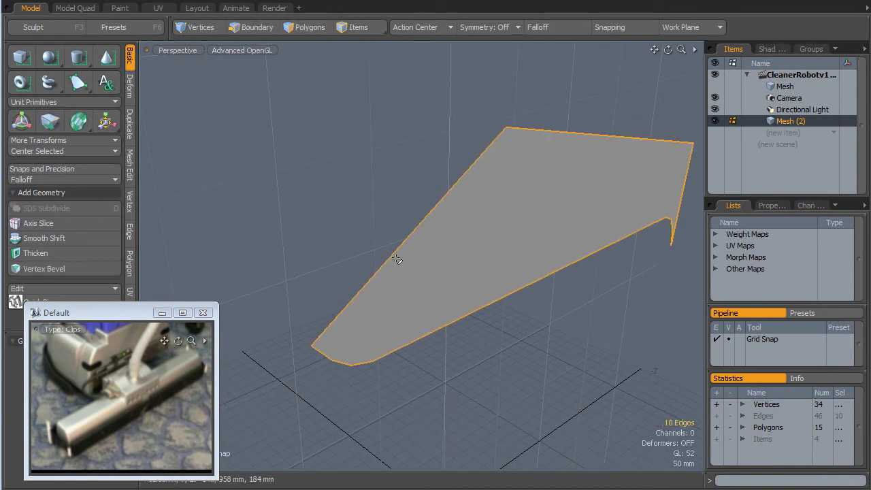
left_click(494, 145, "ctrl")
left_click_drag(524, 167, 539, 216, "alt")
left_click_drag(626, 290, 511, 301, "alt")
left_click(540, 248, "ctrl")
left_click_drag(522, 256, 480, 306, "alt")
left_click_drag(104, 313, 100, 323)
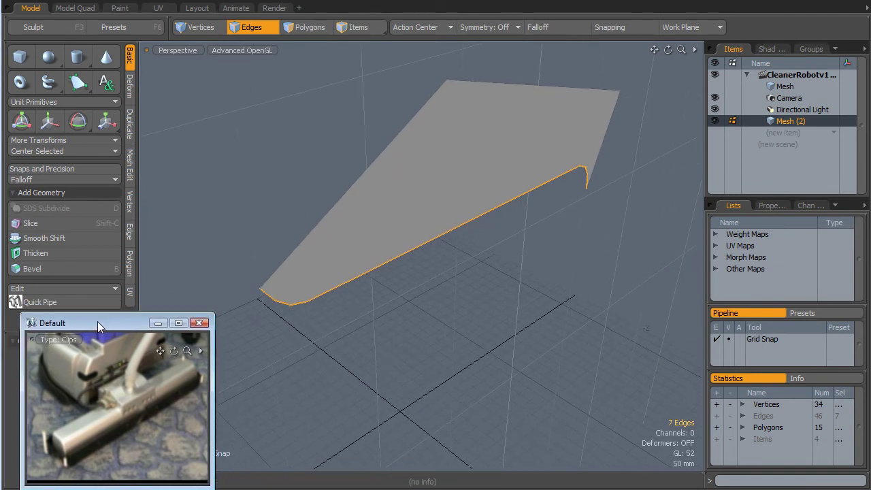
left_click(40, 301)
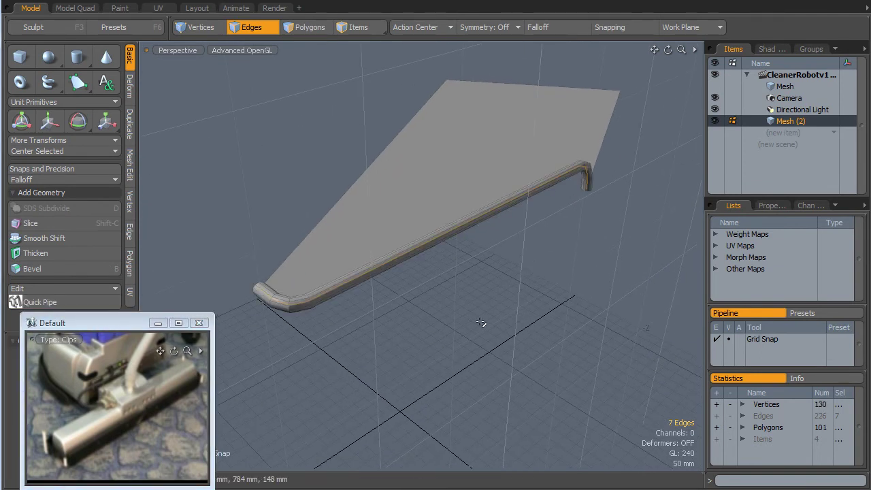
key("3")
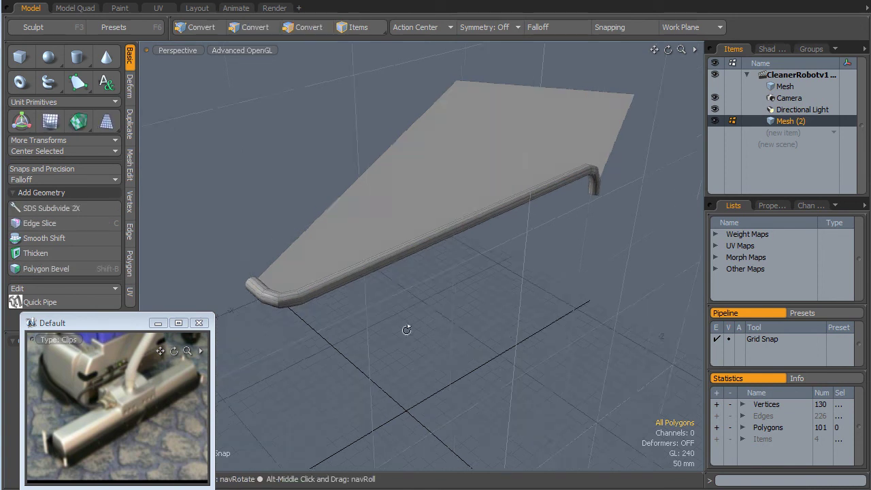
- Delete the flat guide polygon from Mesh (2), keeping only the pipe
left_click_drag(427, 331, 522, 360, "alt")
left_click_drag(522, 359, 536, 308, "alt+shift")
scroll(497, 300, "down", 5)
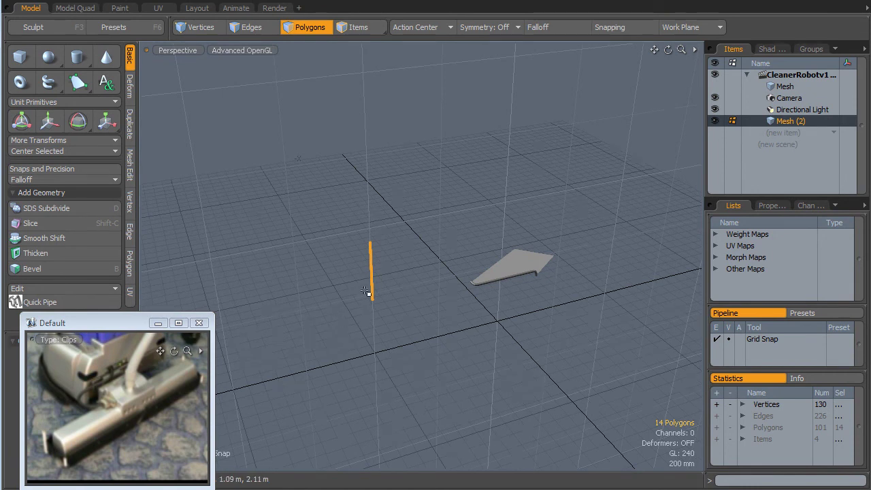
left_click_drag(504, 329, 430, 292, "alt")
scroll(535, 265, "up", 6)
left_click_drag(308, 354, 282, 318, "alt")
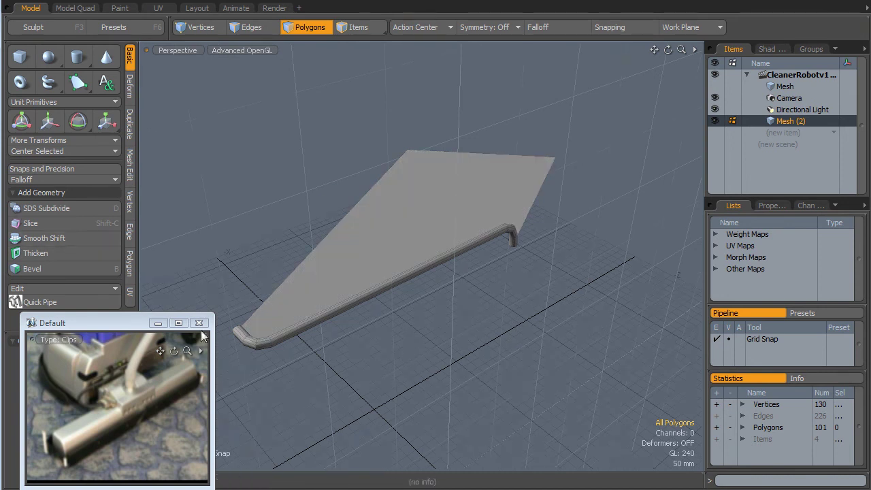
left_click(390, 259)
key("Delete")
middle_click_drag(495, 340, 561, 273)
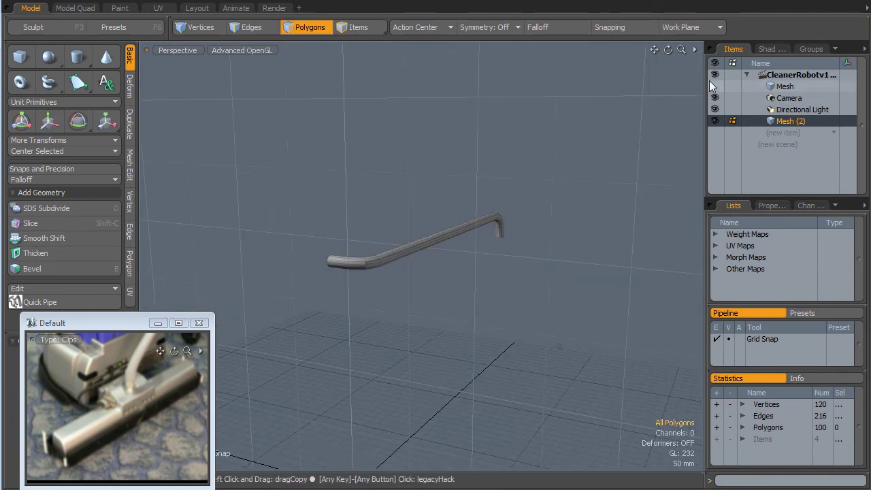
- Show the original Mesh item again and extend the item selection from Mesh (2) up to Mesh
left_click(712, 85)
mouse_move(571, 148)
left_mouse_down("alt")
mouse_move(576, 185)
mouse_move(655, 117)
mouse_move(617, 200)
mouse_move(671, 196)
mouse_move(552, 140)
left_mouse_up("alt")
left_click(799, 83, "shift")
scroll(484, 184, "down", 5)
left_click_drag(483, 184, 427, 250, "alt")
middle_click_drag(427, 250, 401, 217)
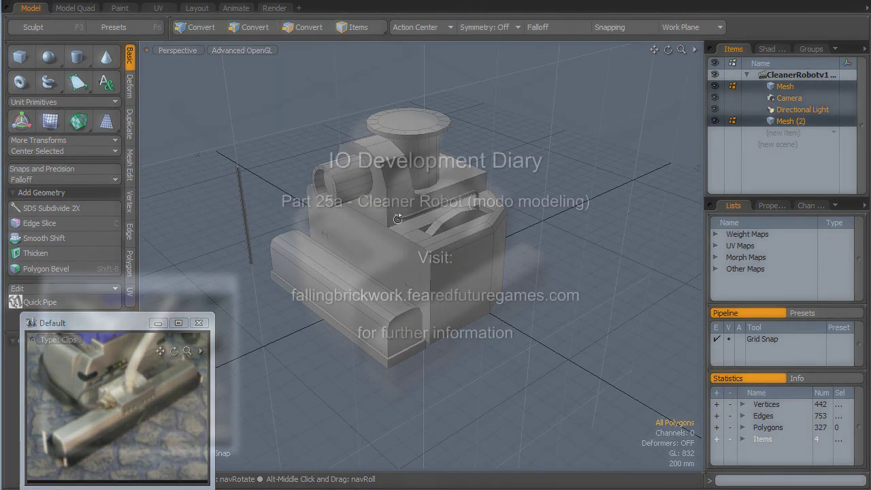